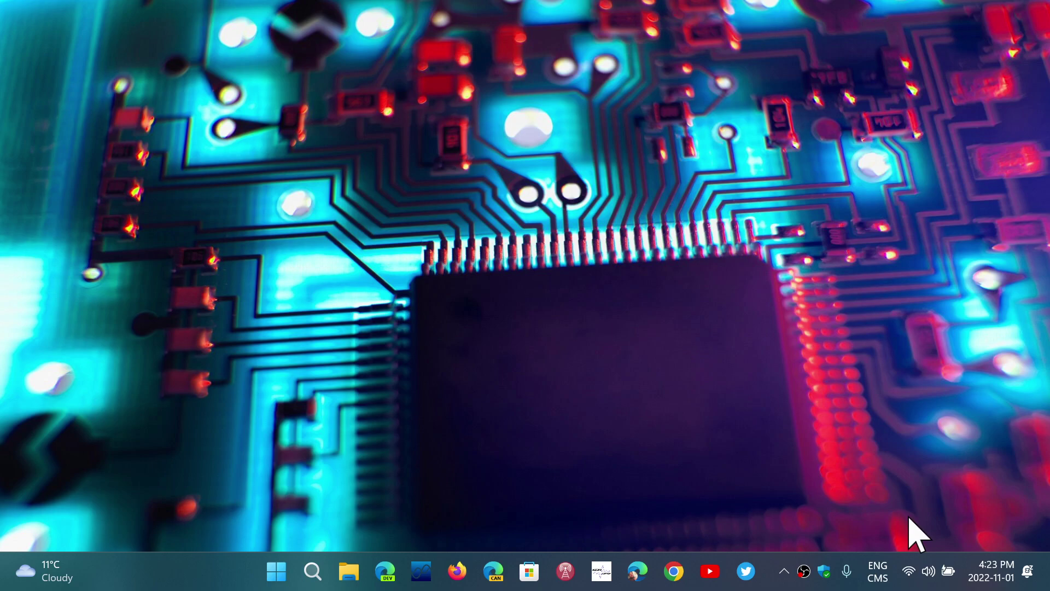
Step: Open Network & internet settings from the tray Wi-Fi icon and scroll down the page
{"action": "right_click", "coordinate": [909, 572]}
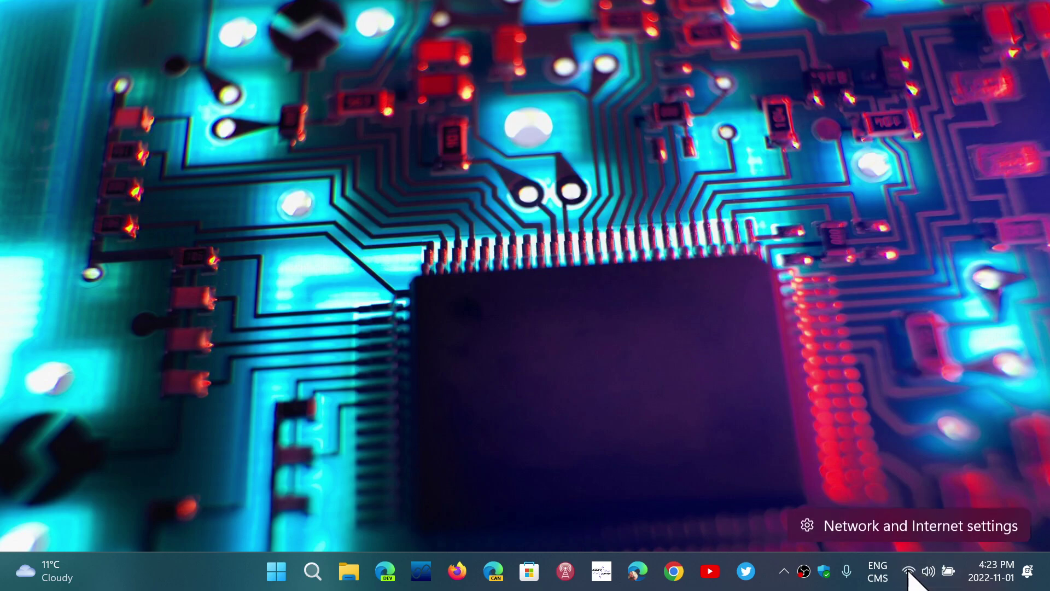
{"action": "left_click", "coordinate": [906, 525]}
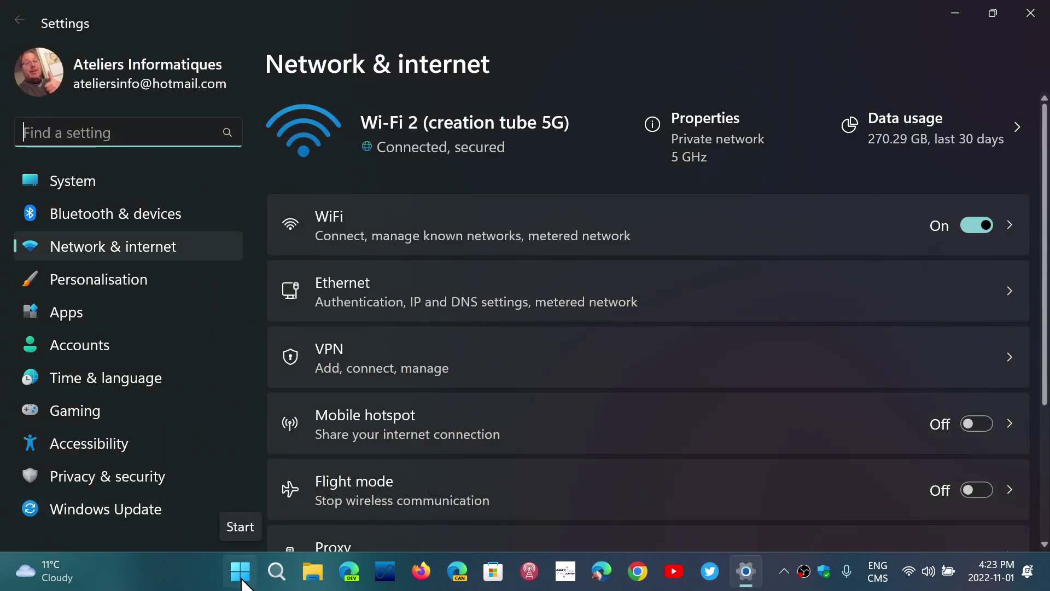
{"action": "left_click", "coordinate": [240, 577]}
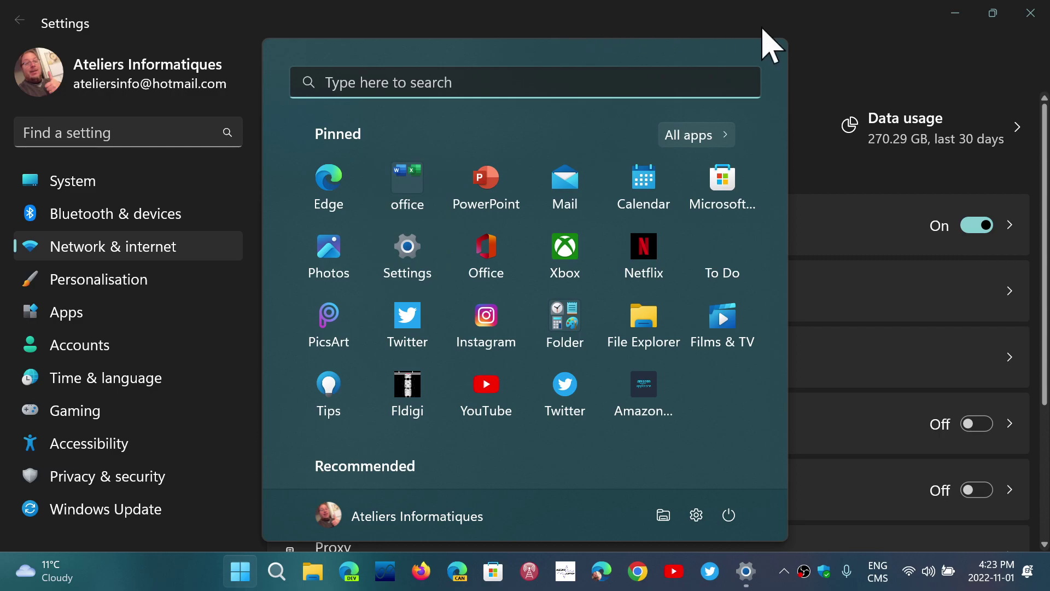
{"action": "left_click", "coordinate": [840, 55]}
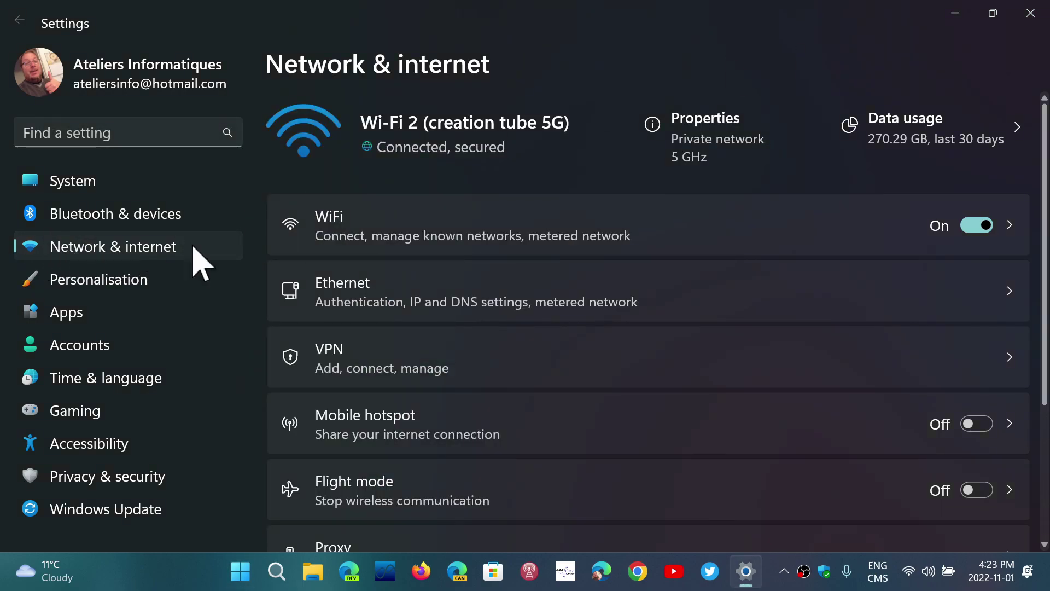
{"action": "scroll", "coordinate": [577, 383], "scroll_direction": "down", "scroll_amount": 1}
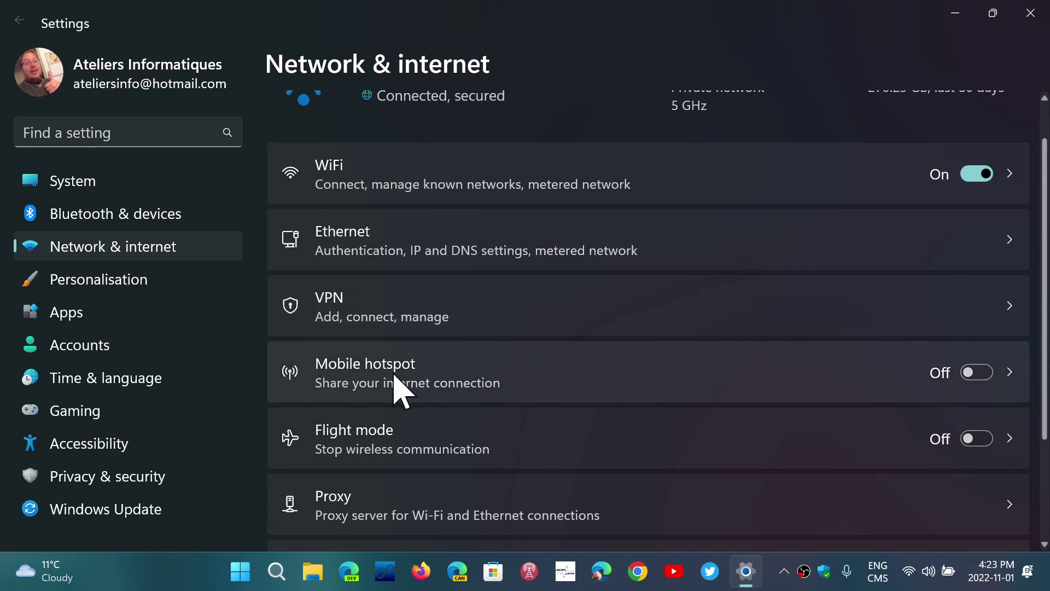
Step: Open the Mobile hotspot page and scroll down to its Properties section
{"action": "left_click", "coordinate": [591, 378]}
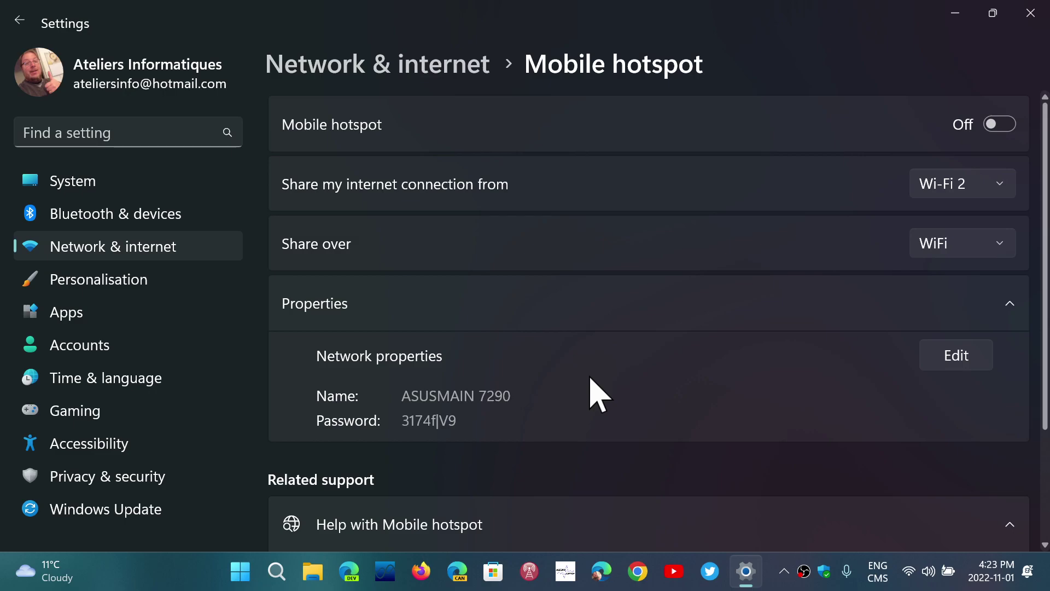
{"action": "scroll", "coordinate": [589, 376], "scroll_direction": "down", "scroll_amount": 1}
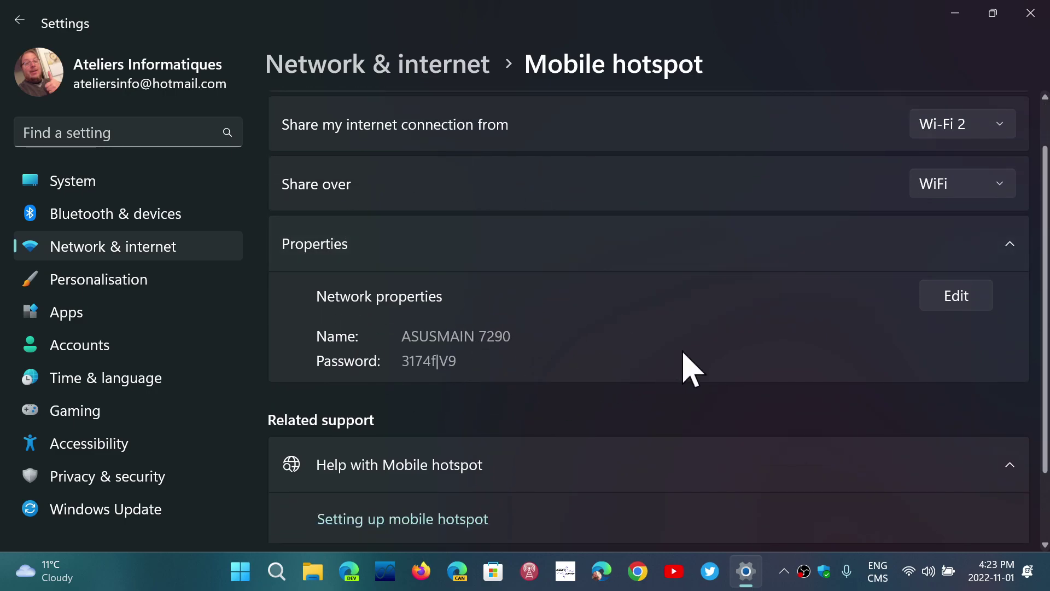
Step: Change the hotspot name from ASUSMAIN 7290 to 'ASUS', enter a new password, and save
{"action": "left_click", "coordinate": [956, 304]}
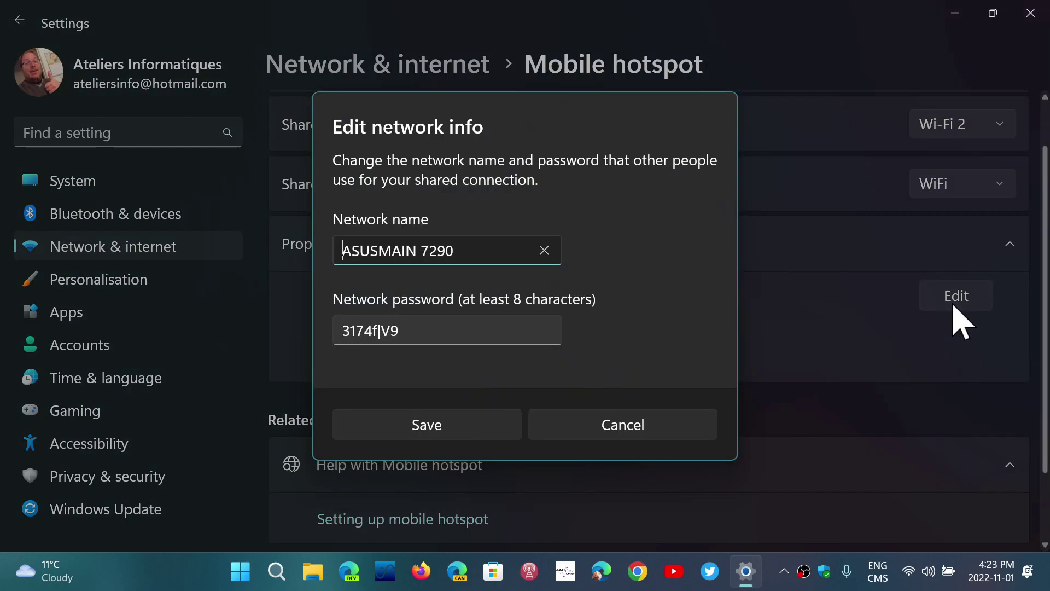
{"action": "left_click_drag", "start_coordinate": [475, 249], "coordinate": [160, 242]}
{"action": "type", "text": "ASUS"}
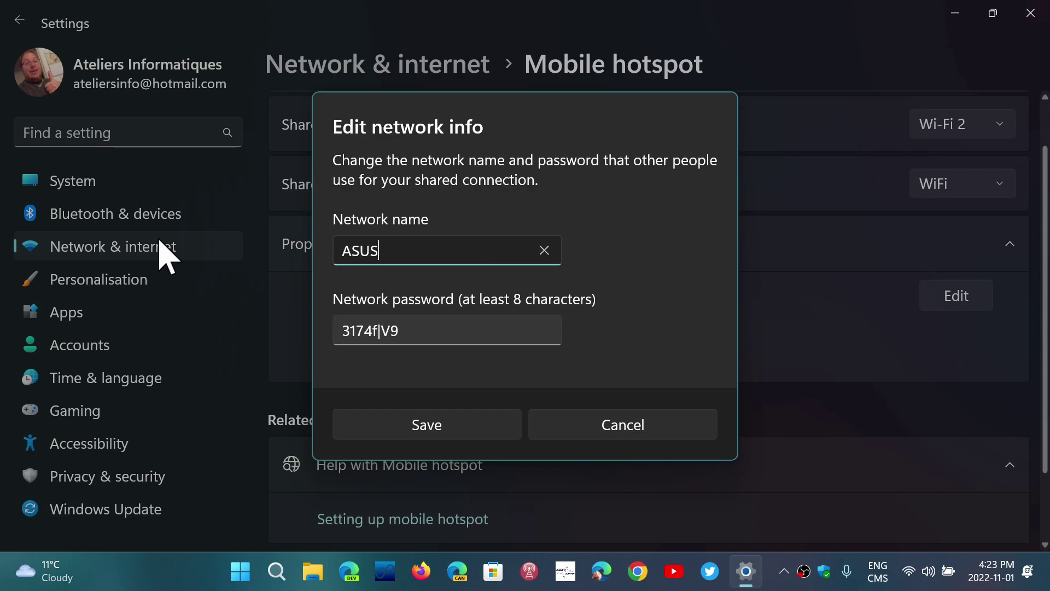
{"action": "left_click", "coordinate": [440, 333]}
{"action": "key", "text": "BackSpace"}
{"action": "key", "text": "BackSpace"}
{"action": "key", "text": "BackSpace"}
{"action": "key", "text": "BackSpace"}
{"action": "key", "text": "BackSpace"}
{"action": "key", "text": "BackSpace"}
{"action": "key", "text": "BackSpace"}
{"action": "key", "text": "BackSpace"}
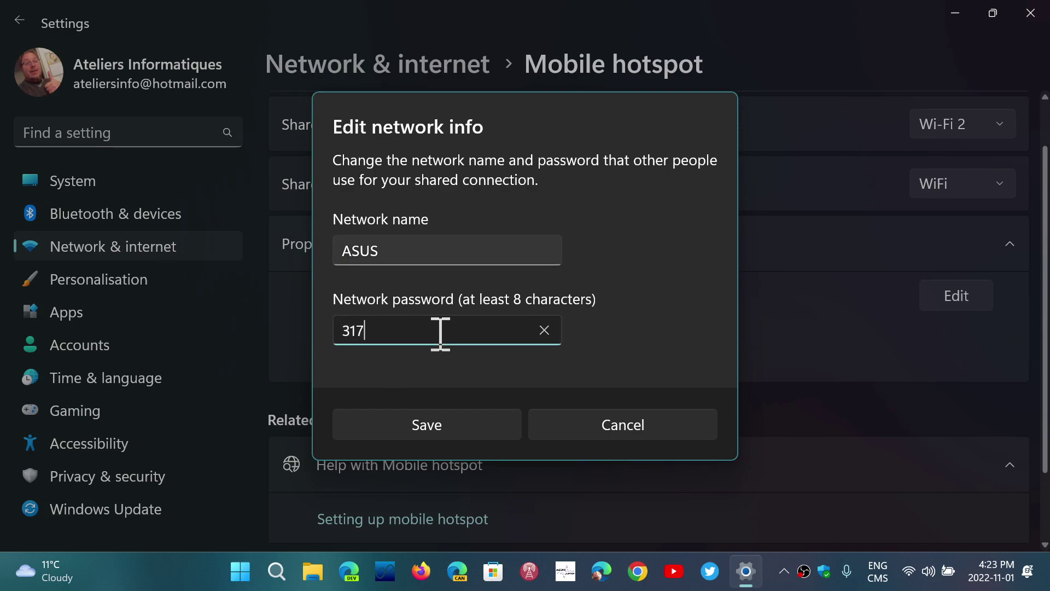
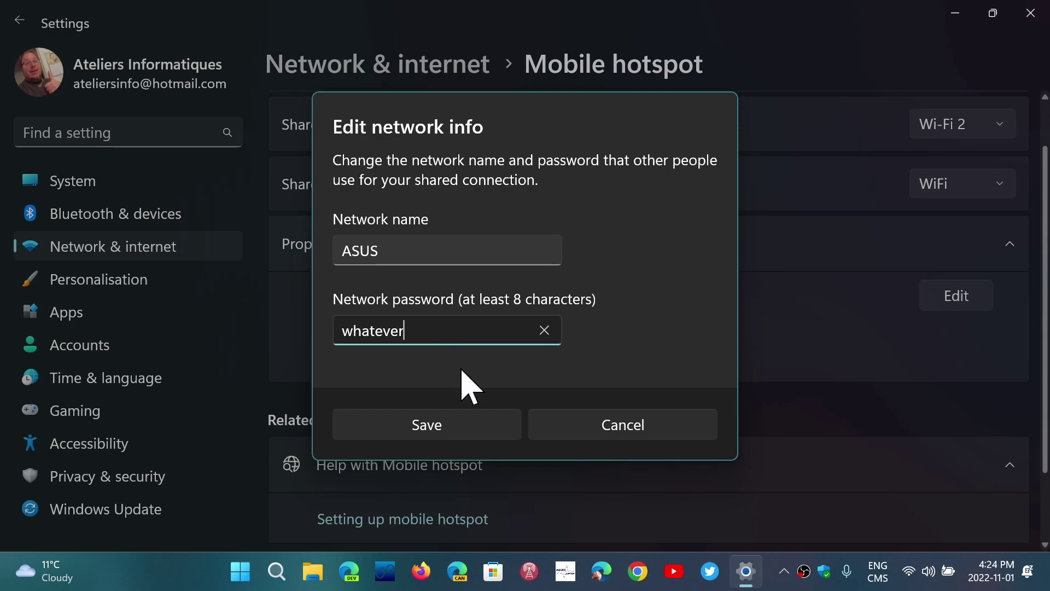
{"action": "left_click", "coordinate": [445, 428]}
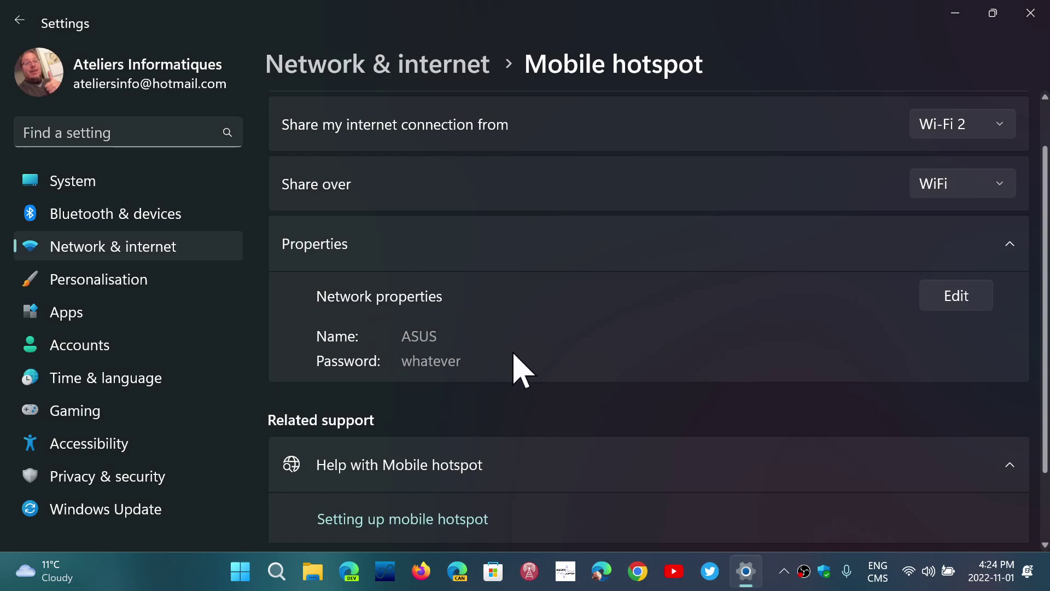
Step: Switch the Mobile hotspot on and scroll through its properties and connected devices
{"action": "scroll", "coordinate": [517, 365], "scroll_direction": "up", "scroll_amount": 2}
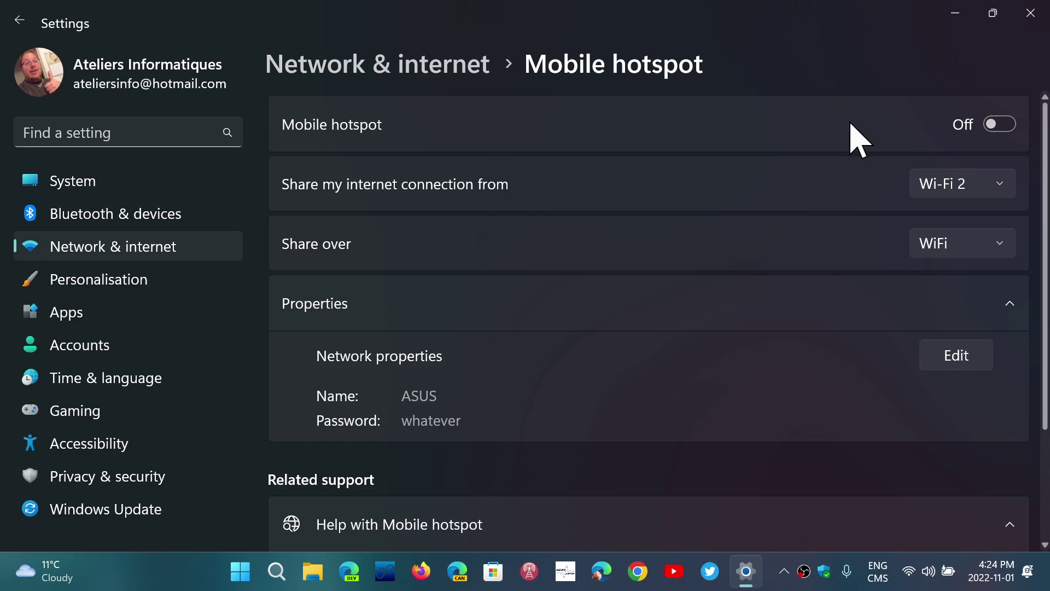
{"action": "left_click", "coordinate": [1006, 127]}
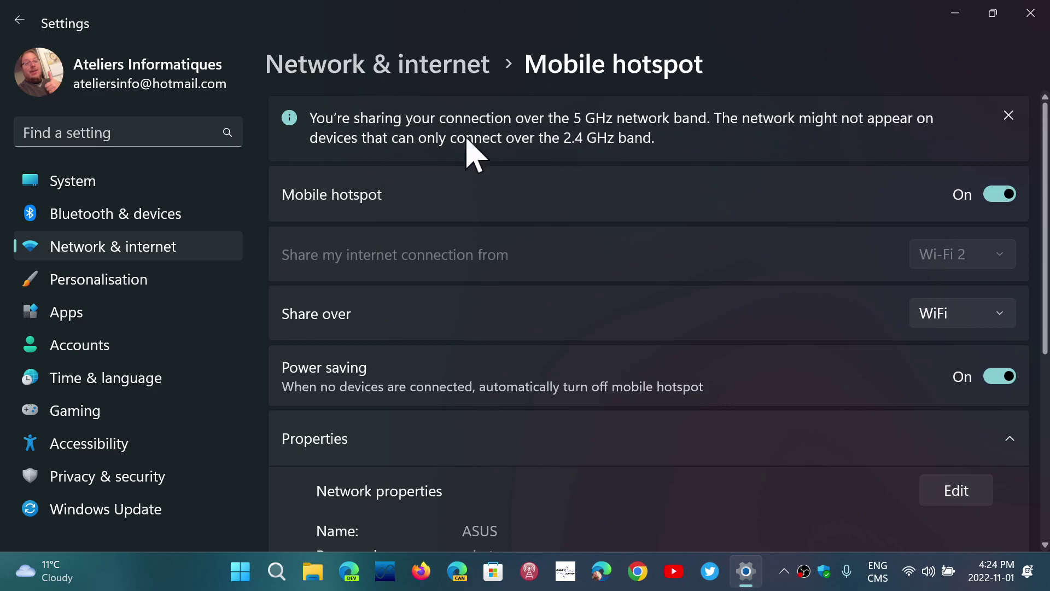
{"action": "scroll", "coordinate": [711, 295], "scroll_direction": "down", "scroll_amount": 3}
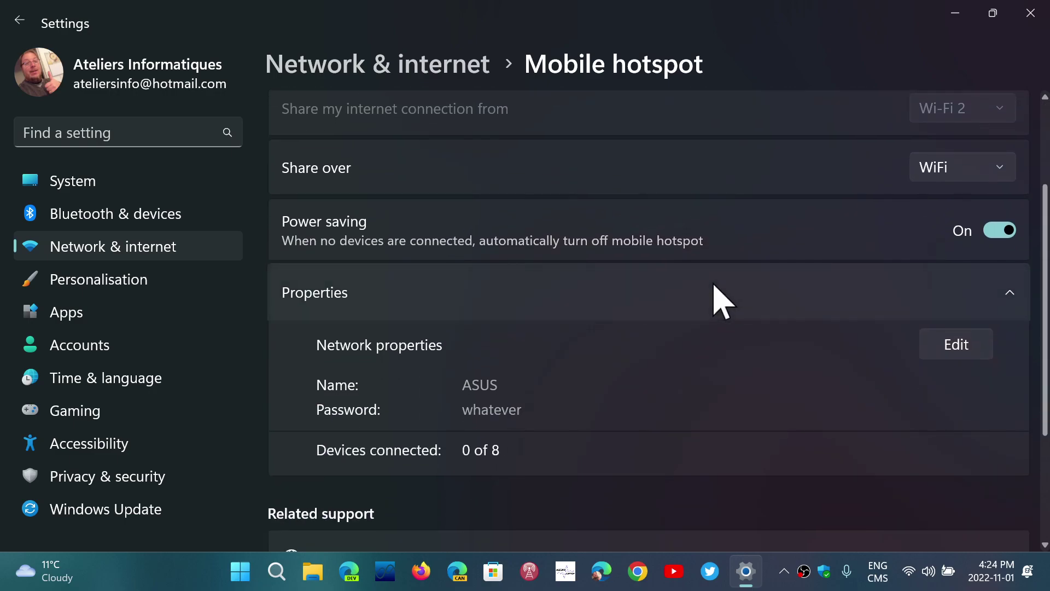
{"action": "scroll", "coordinate": [722, 301], "scroll_direction": "down", "scroll_amount": 2}
{"action": "scroll", "coordinate": [722, 301], "scroll_direction": "up", "scroll_amount": 4}
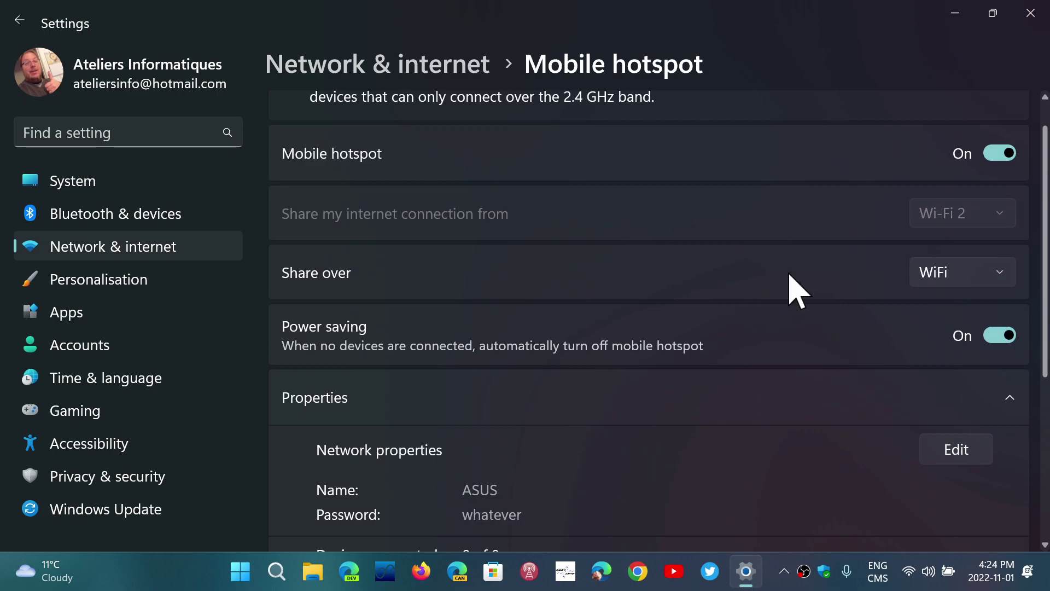
{"action": "scroll", "coordinate": [796, 289], "scroll_direction": "up", "scroll_amount": 1}
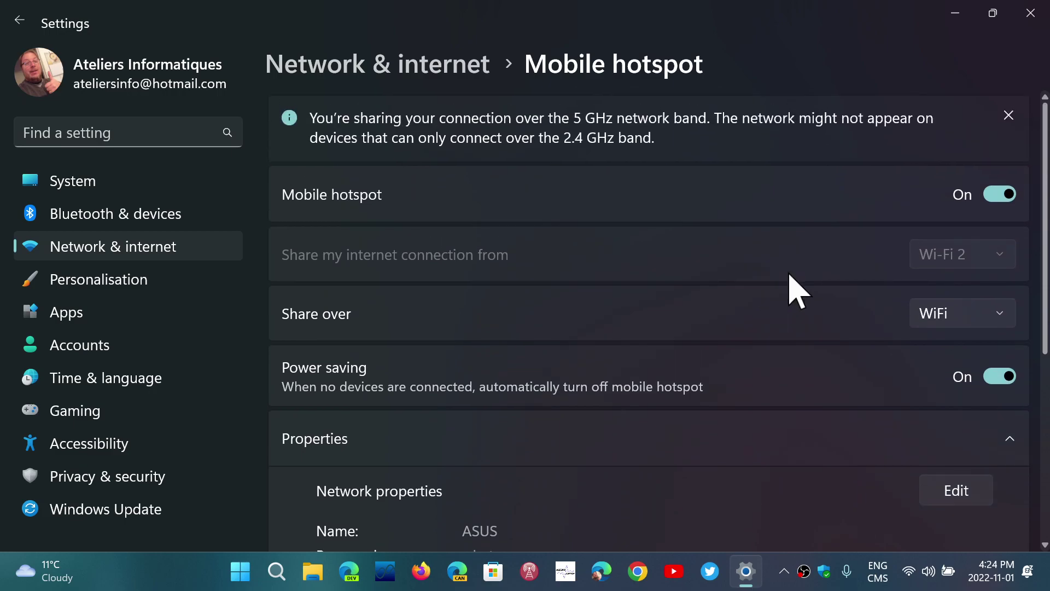
{"action": "scroll", "coordinate": [796, 290], "scroll_direction": "down", "scroll_amount": 3}
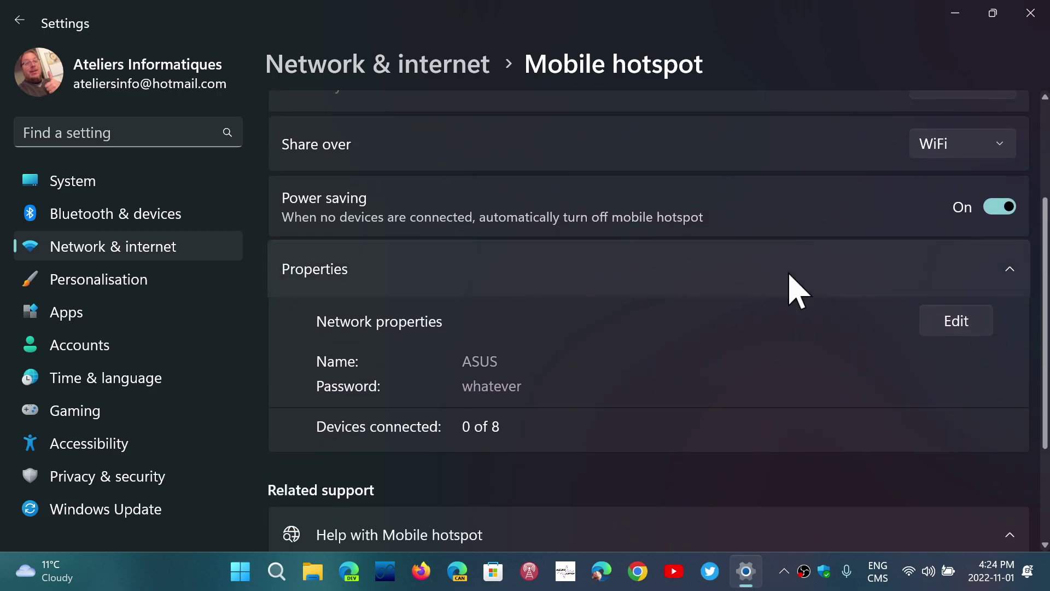
{"action": "scroll", "coordinate": [795, 290], "scroll_direction": "down", "scroll_amount": 2}
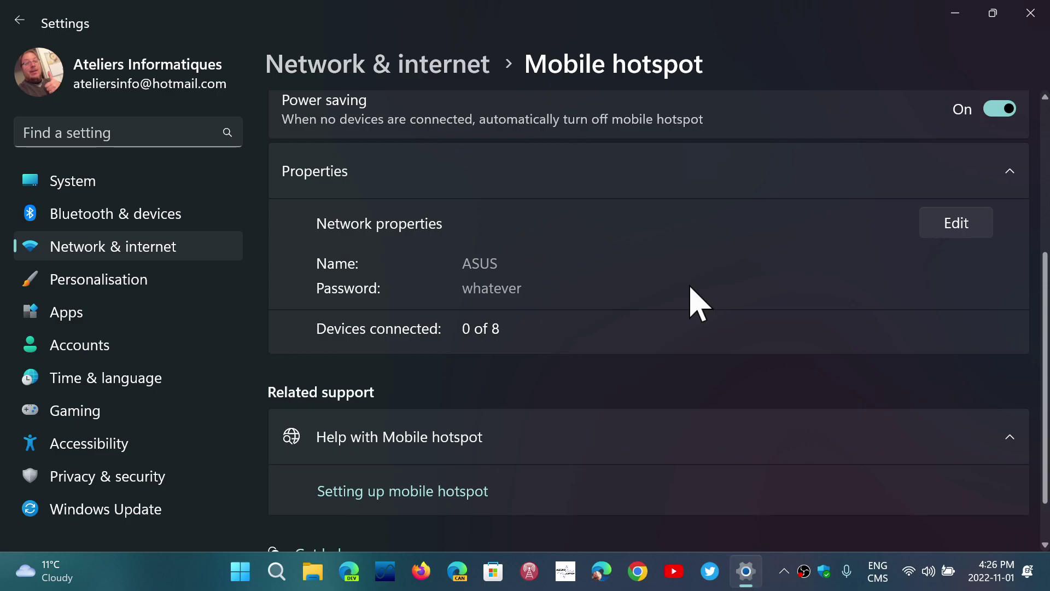
Step: Turn off hotspot power saving and close the Settings window
{"action": "left_click", "coordinate": [990, 109]}
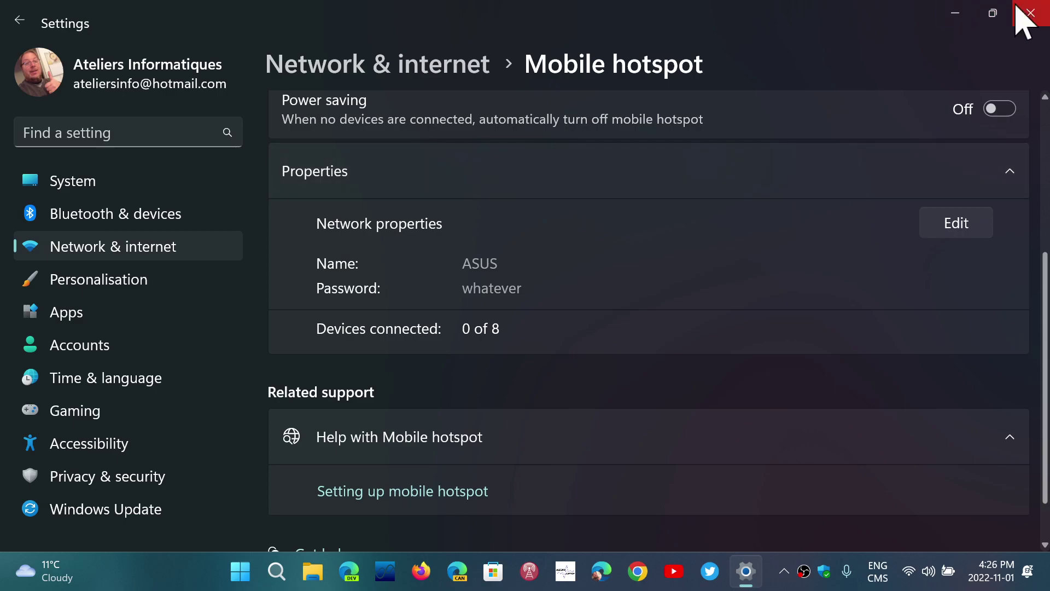
{"action": "left_click", "coordinate": [1030, 12]}
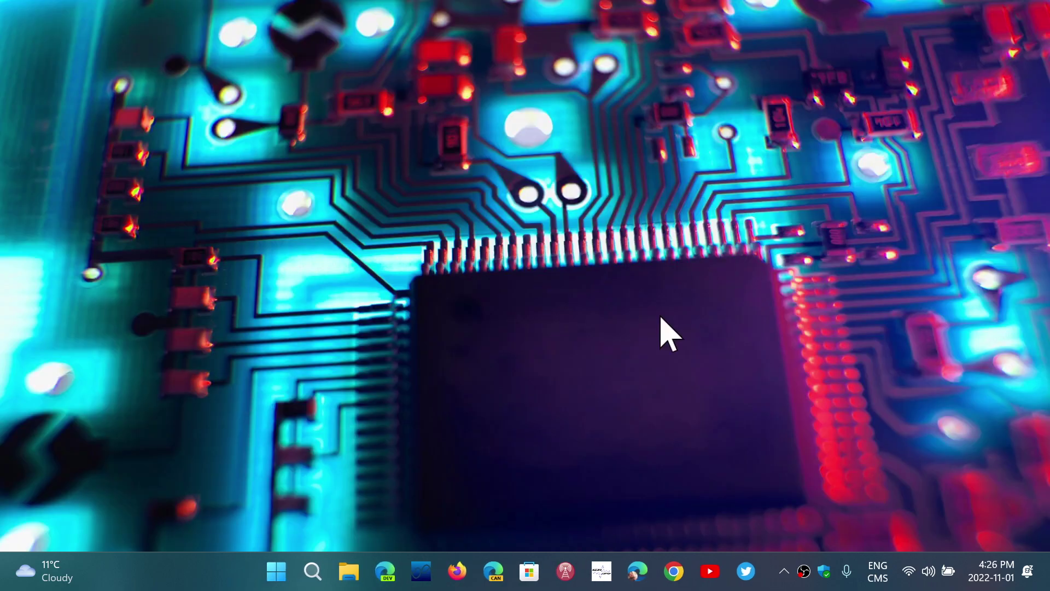